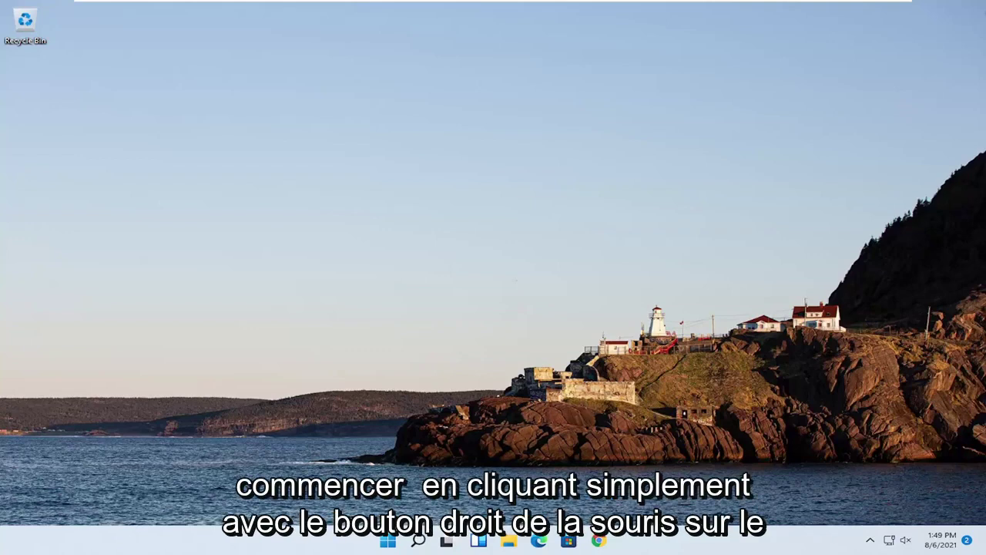
# Open Task Manager from the Start button's right-click menu and move its window higher
pyautogui.rightClick(387, 544)
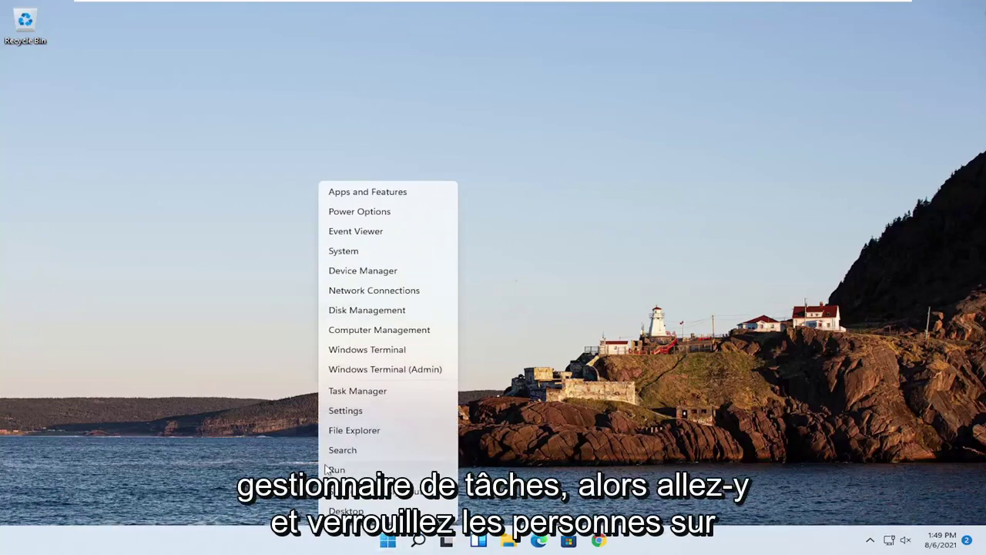
pyautogui.click(354, 391)
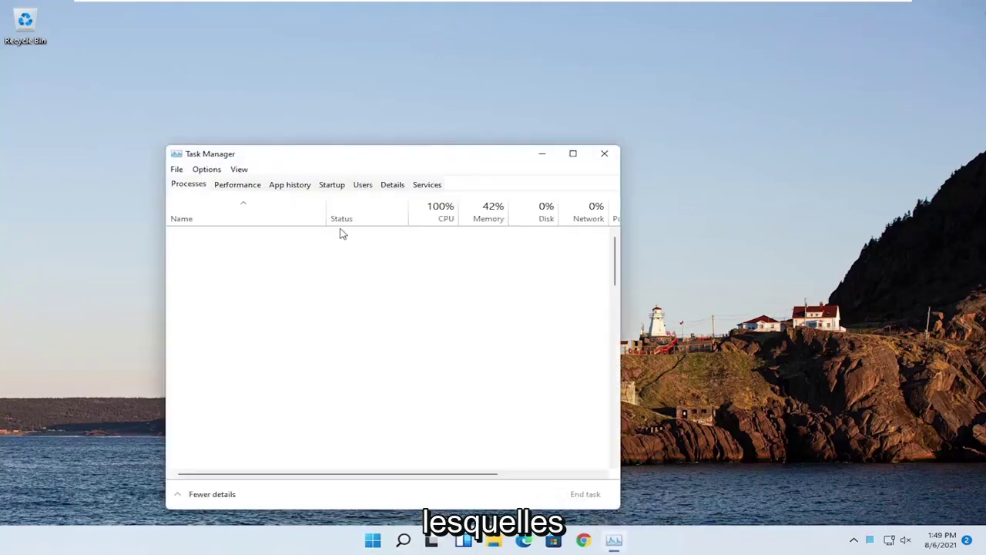
pyautogui.moveTo(324, 156); pyautogui.dragTo(419, 88)
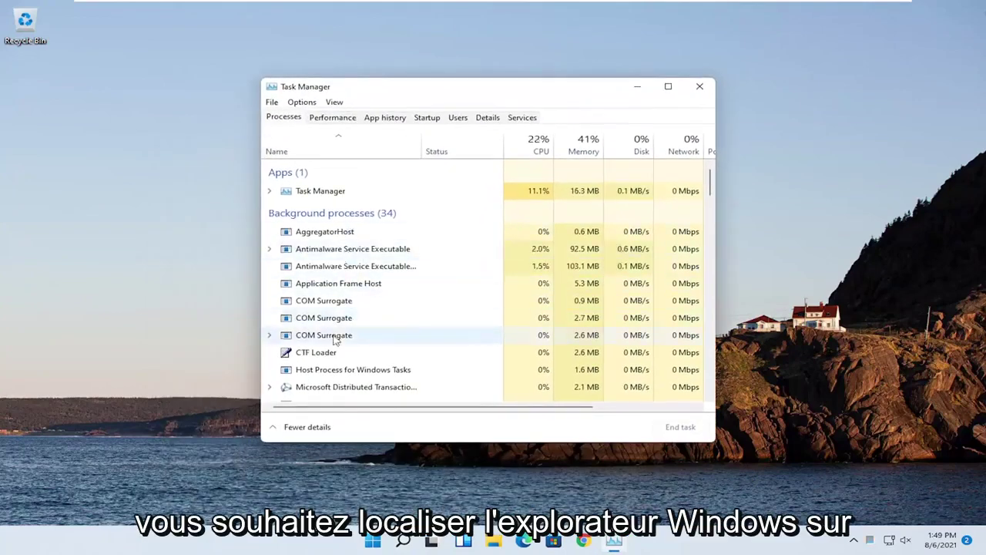
# Find Windows Explorer in the Task Manager process list and restart it
pyautogui.scroll(-10, 383, 349)
pyautogui.scroll(2, 383, 348)
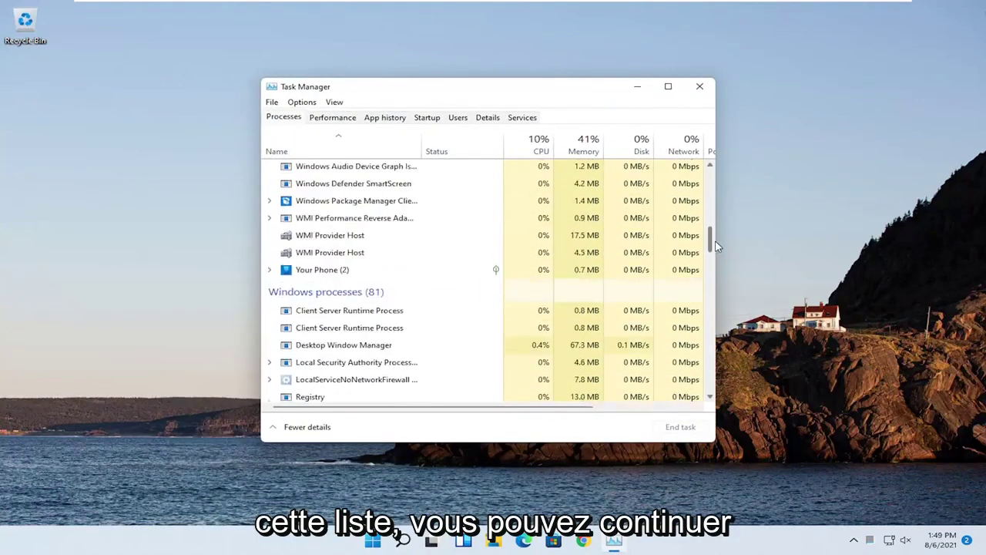
pyautogui.scroll(1, 363, 323)
pyautogui.scroll(2, 331, 281)
pyautogui.scroll(2, 326, 288)
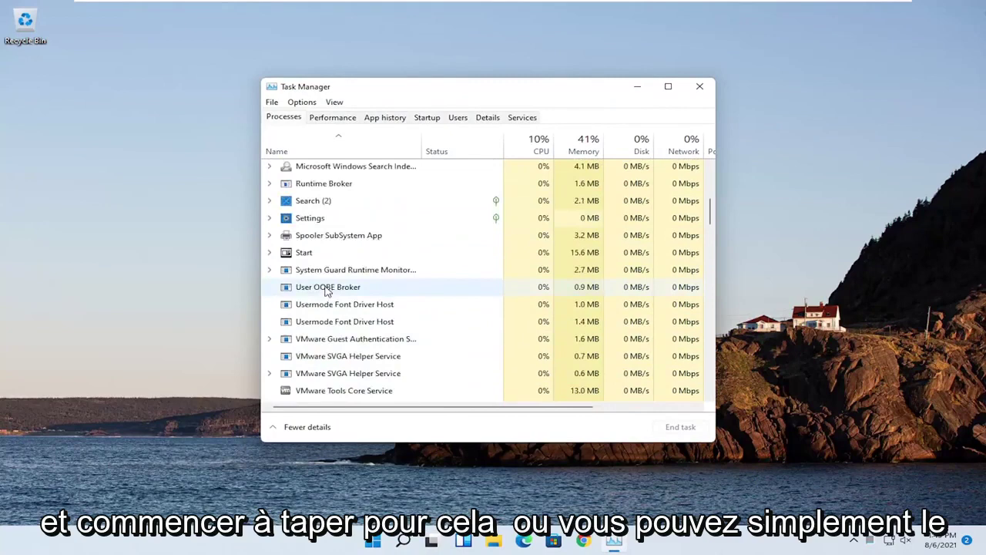
pyautogui.scroll(2, 326, 291)
pyautogui.scroll(-5, 326, 293)
pyautogui.scroll(-3, 326, 282)
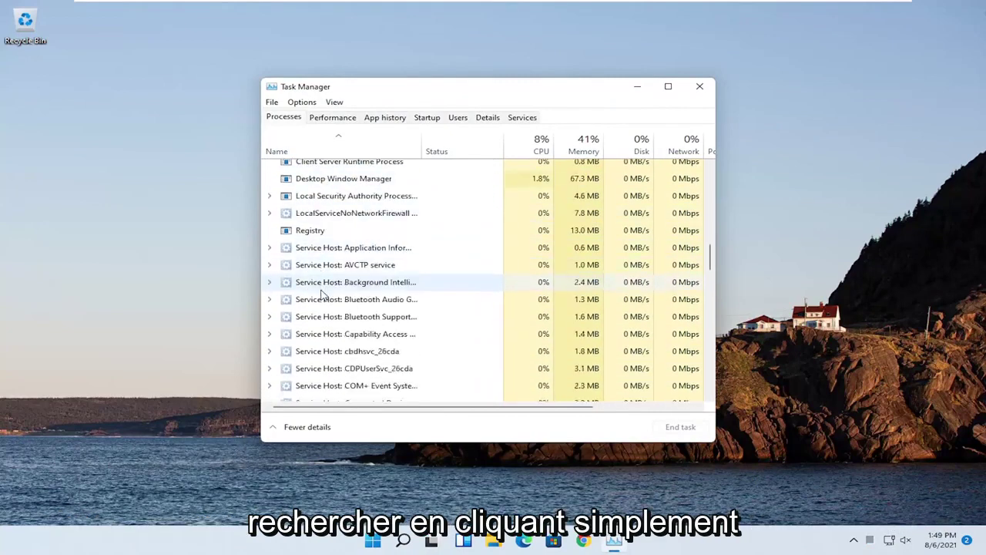
pyautogui.click(332, 333)
pyautogui.scroll(-3, 333, 339)
pyautogui.scroll(-4, 335, 345)
pyautogui.write('w')
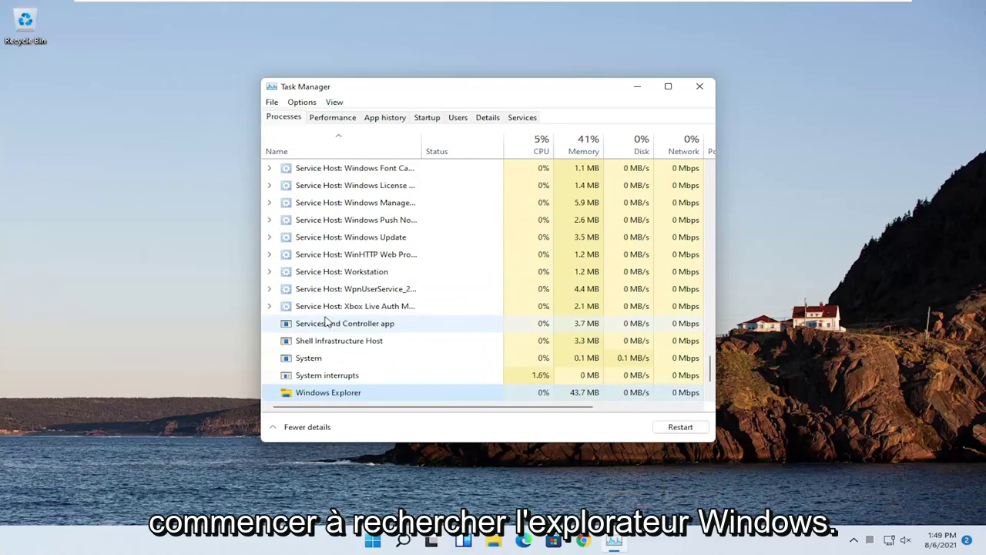
pyautogui.scroll(-1, 327, 322)
pyautogui.scroll(-1, 332, 323)
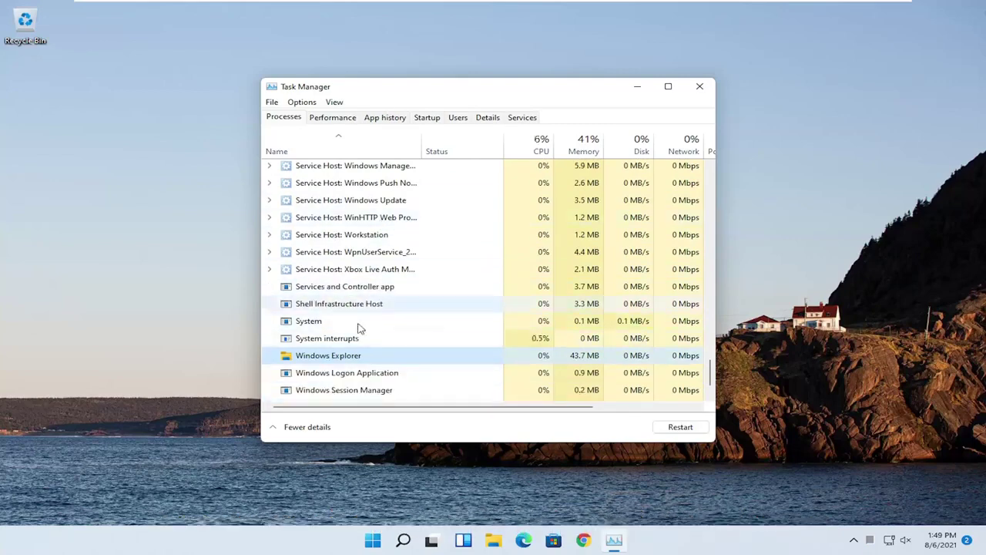
pyautogui.rightClick(319, 358)
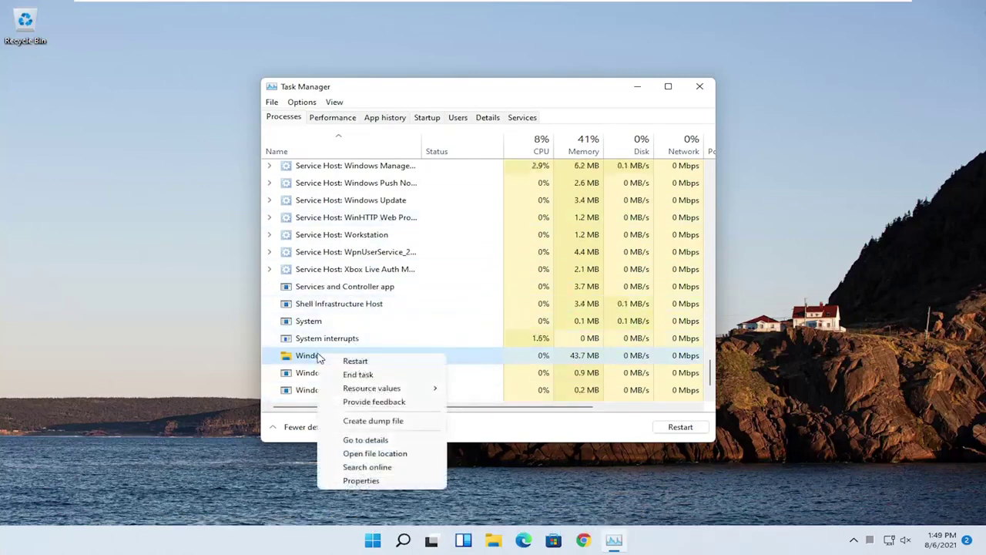
pyautogui.click(351, 361)
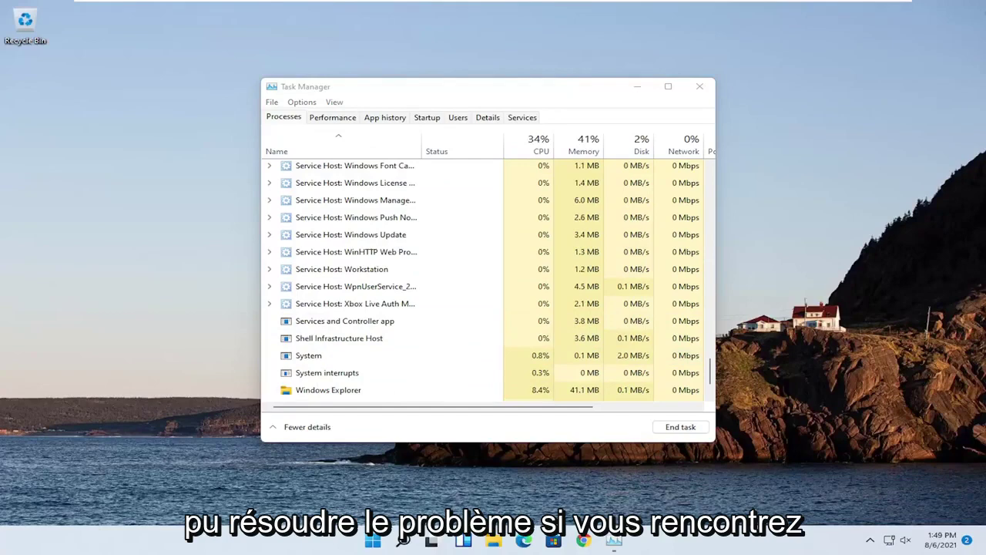
# Close Task Manager, launch Command Prompt as administrator from search, and run sfc /scannow
pyautogui.click(701, 88)
pyautogui.click(417, 541)
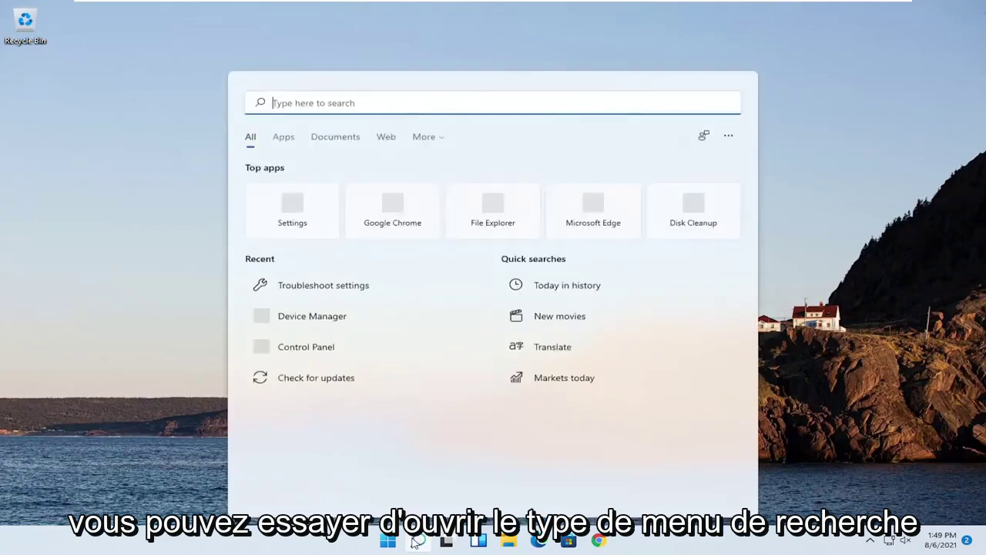
pyautogui.write('cmd')
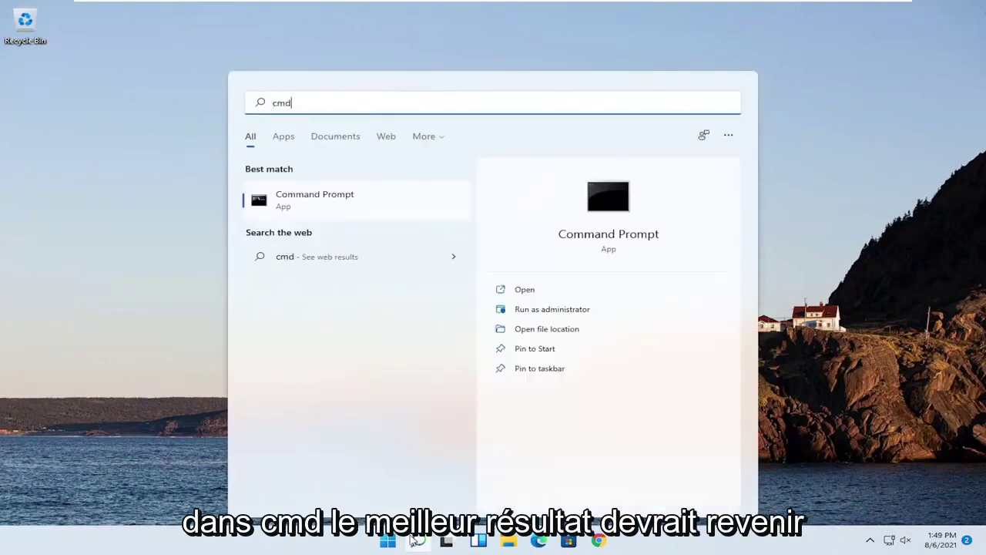
pyautogui.rightClick(353, 203)
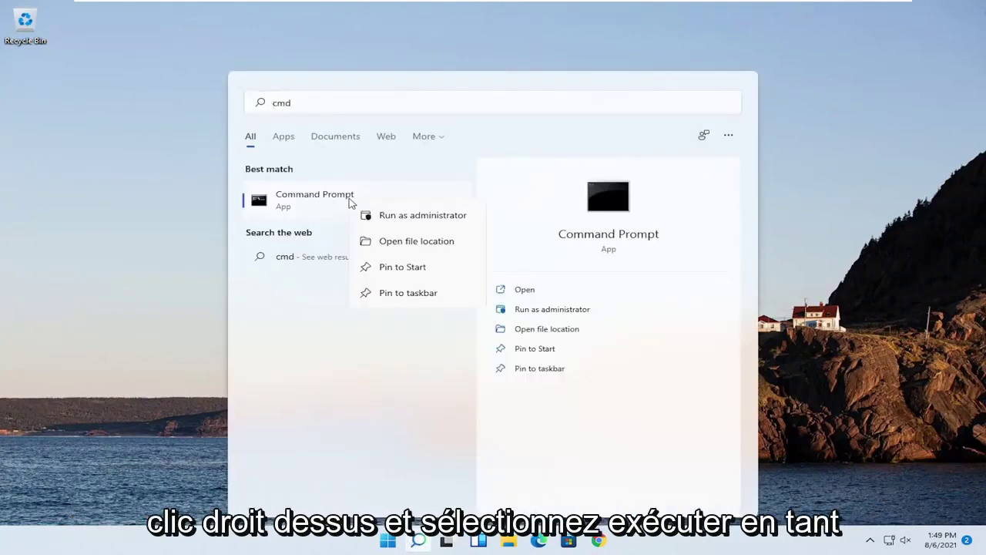
pyautogui.click(397, 218)
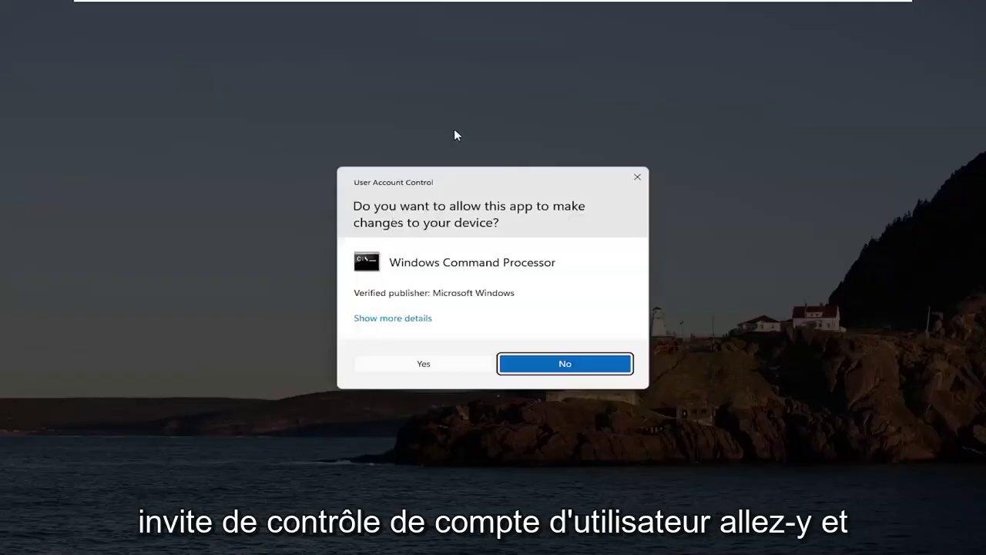
pyautogui.click(424, 365)
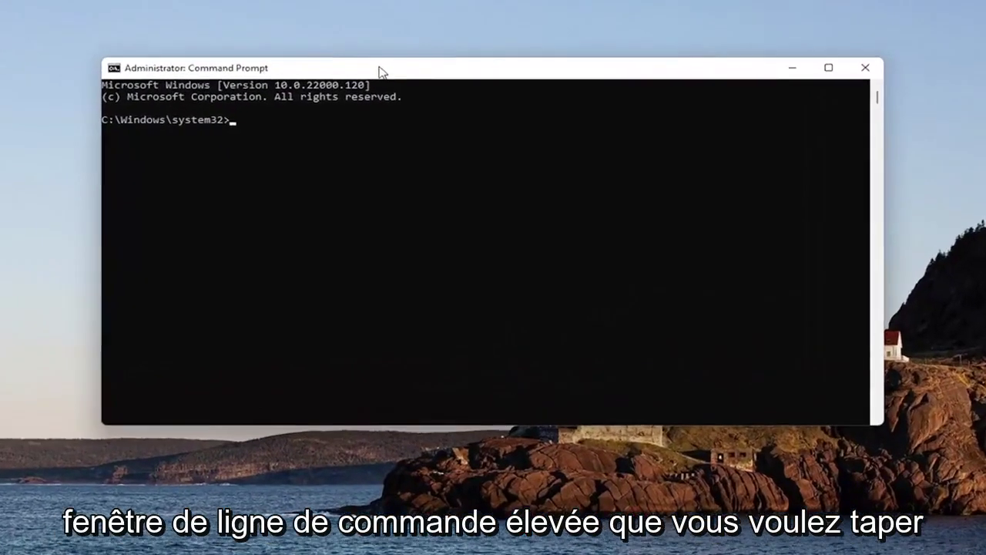
pyautogui.write('sf')
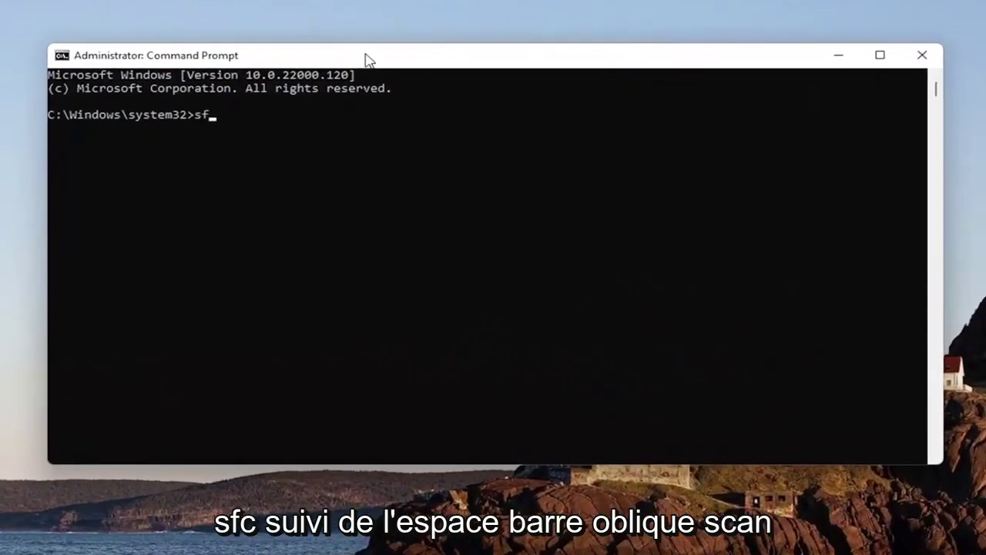
pyautogui.write('c')
pyautogui.write(' /scannow')
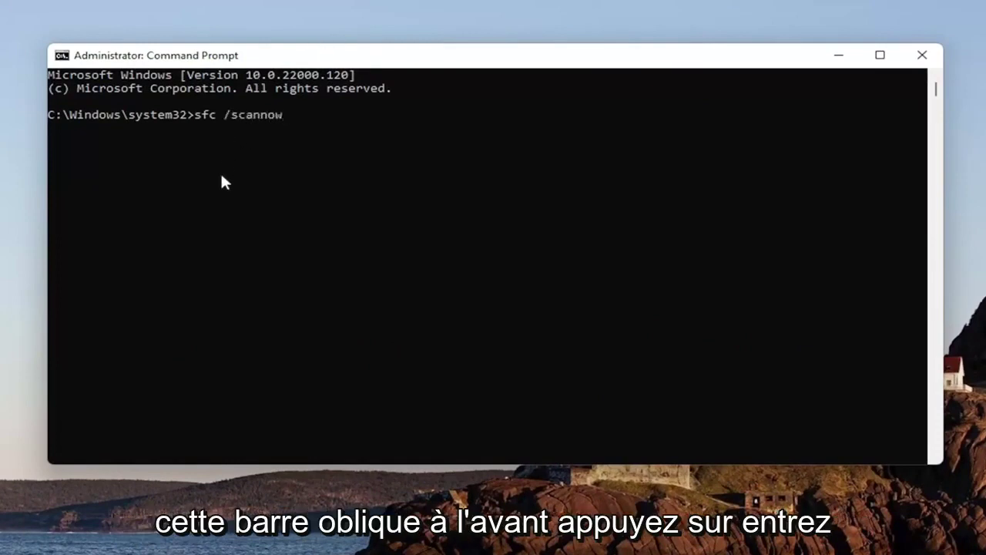
pyautogui.press('Return')
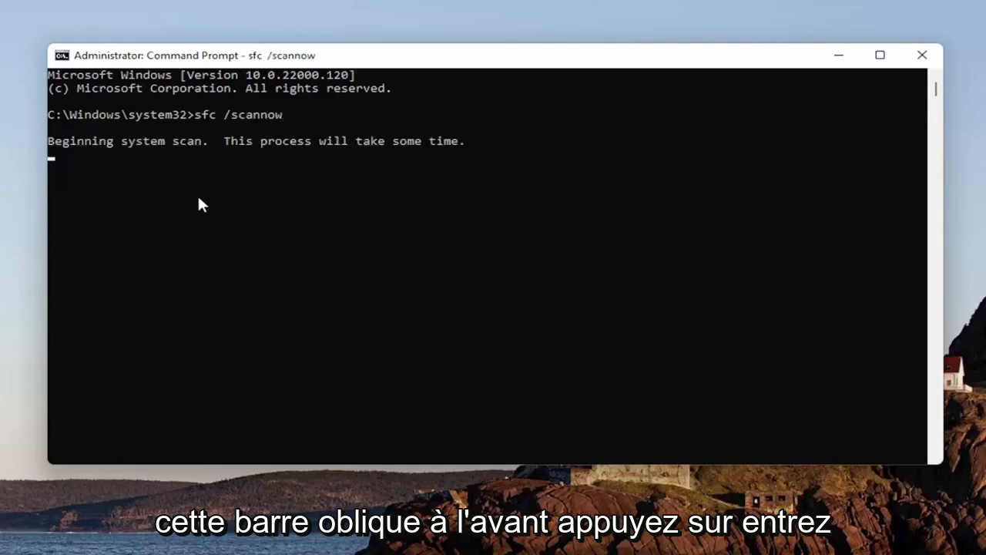